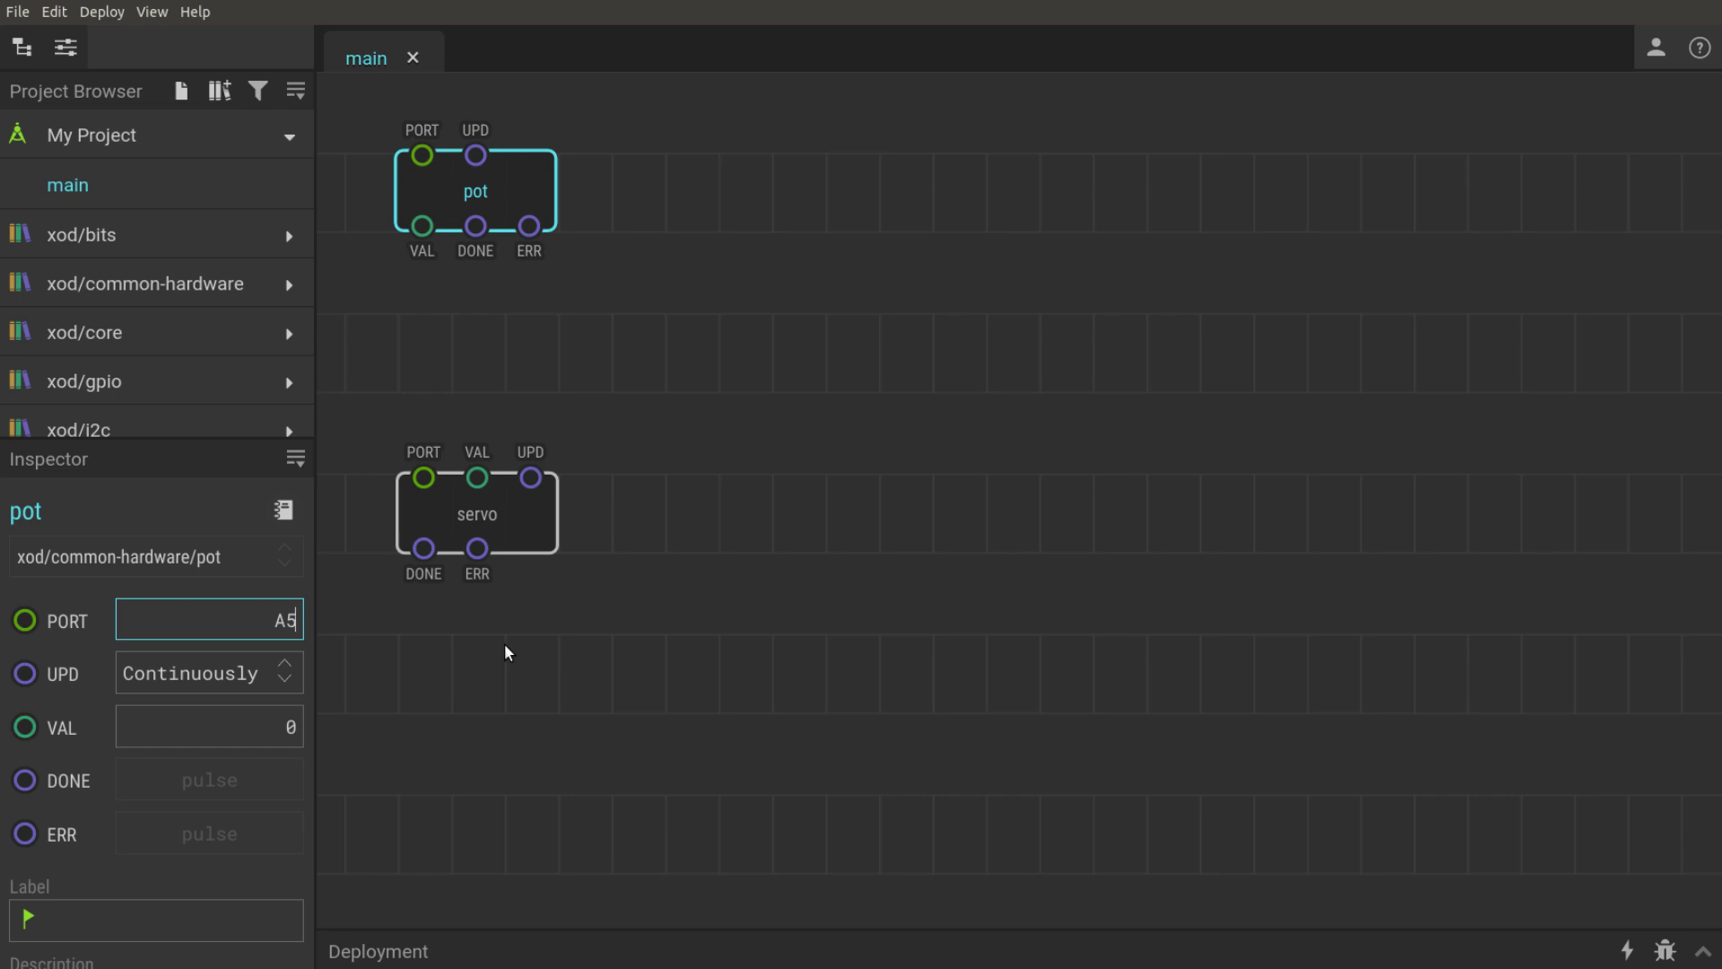
Check the servo node's settings, then upload the pot-to-servo patch to the Arduino
{"action": "left_click", "coordinate": [527, 525]}
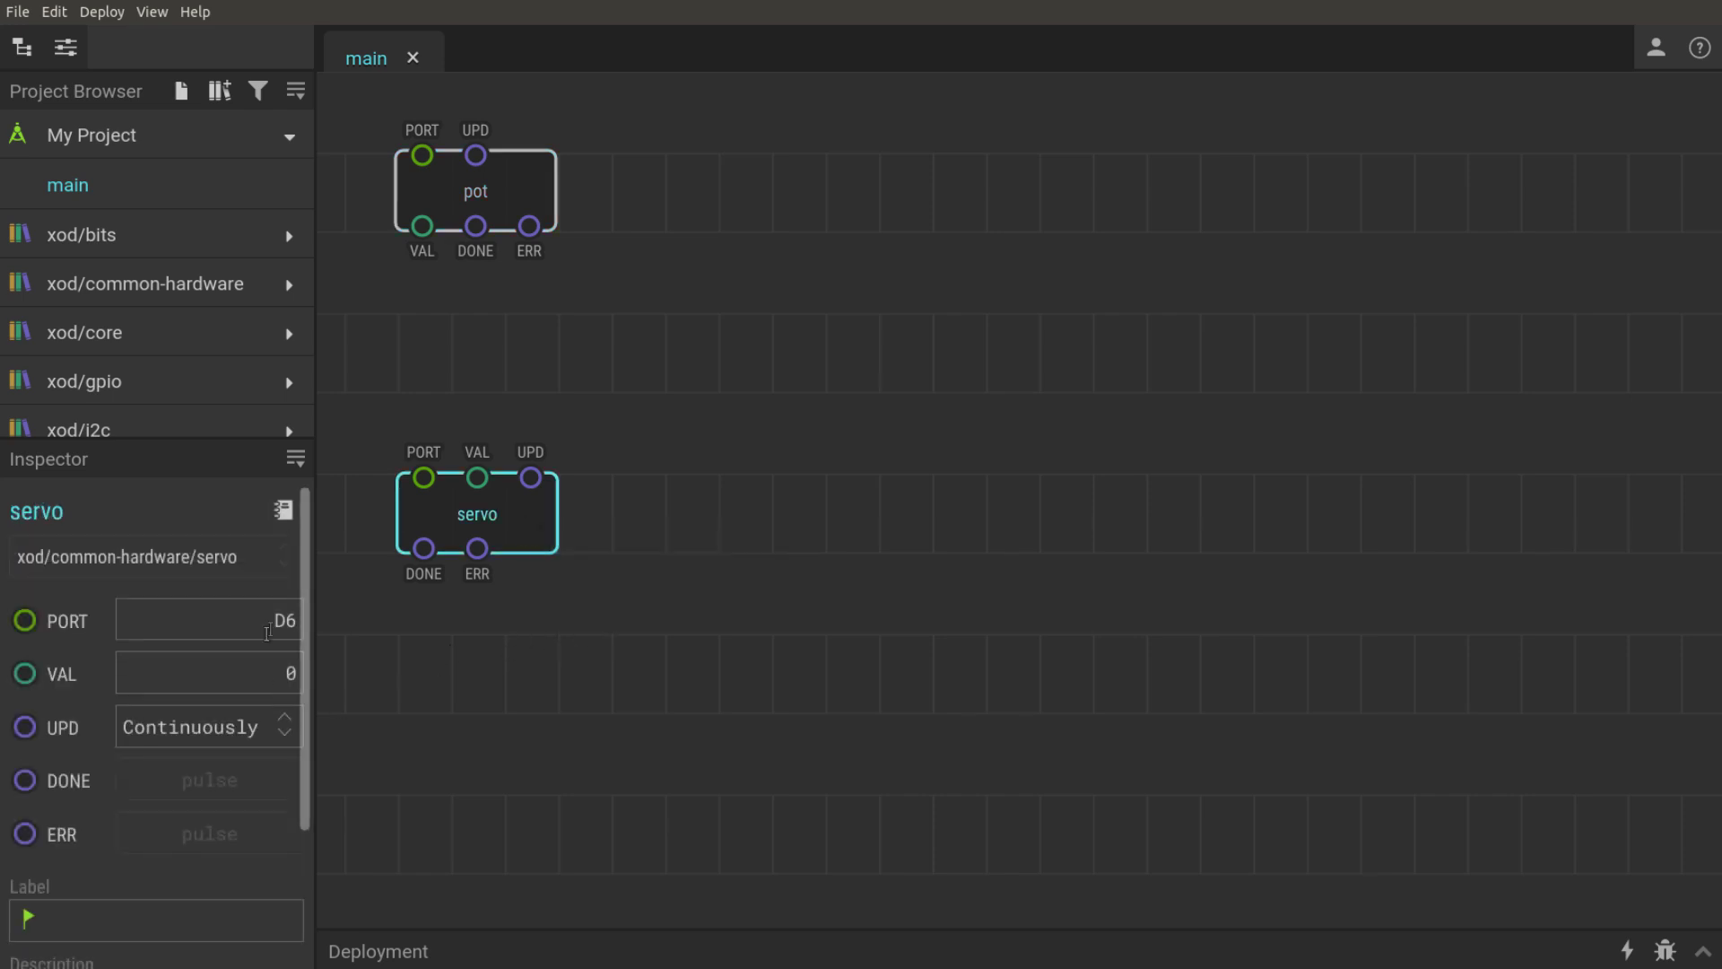
{"action": "left_click", "coordinate": [478, 637]}
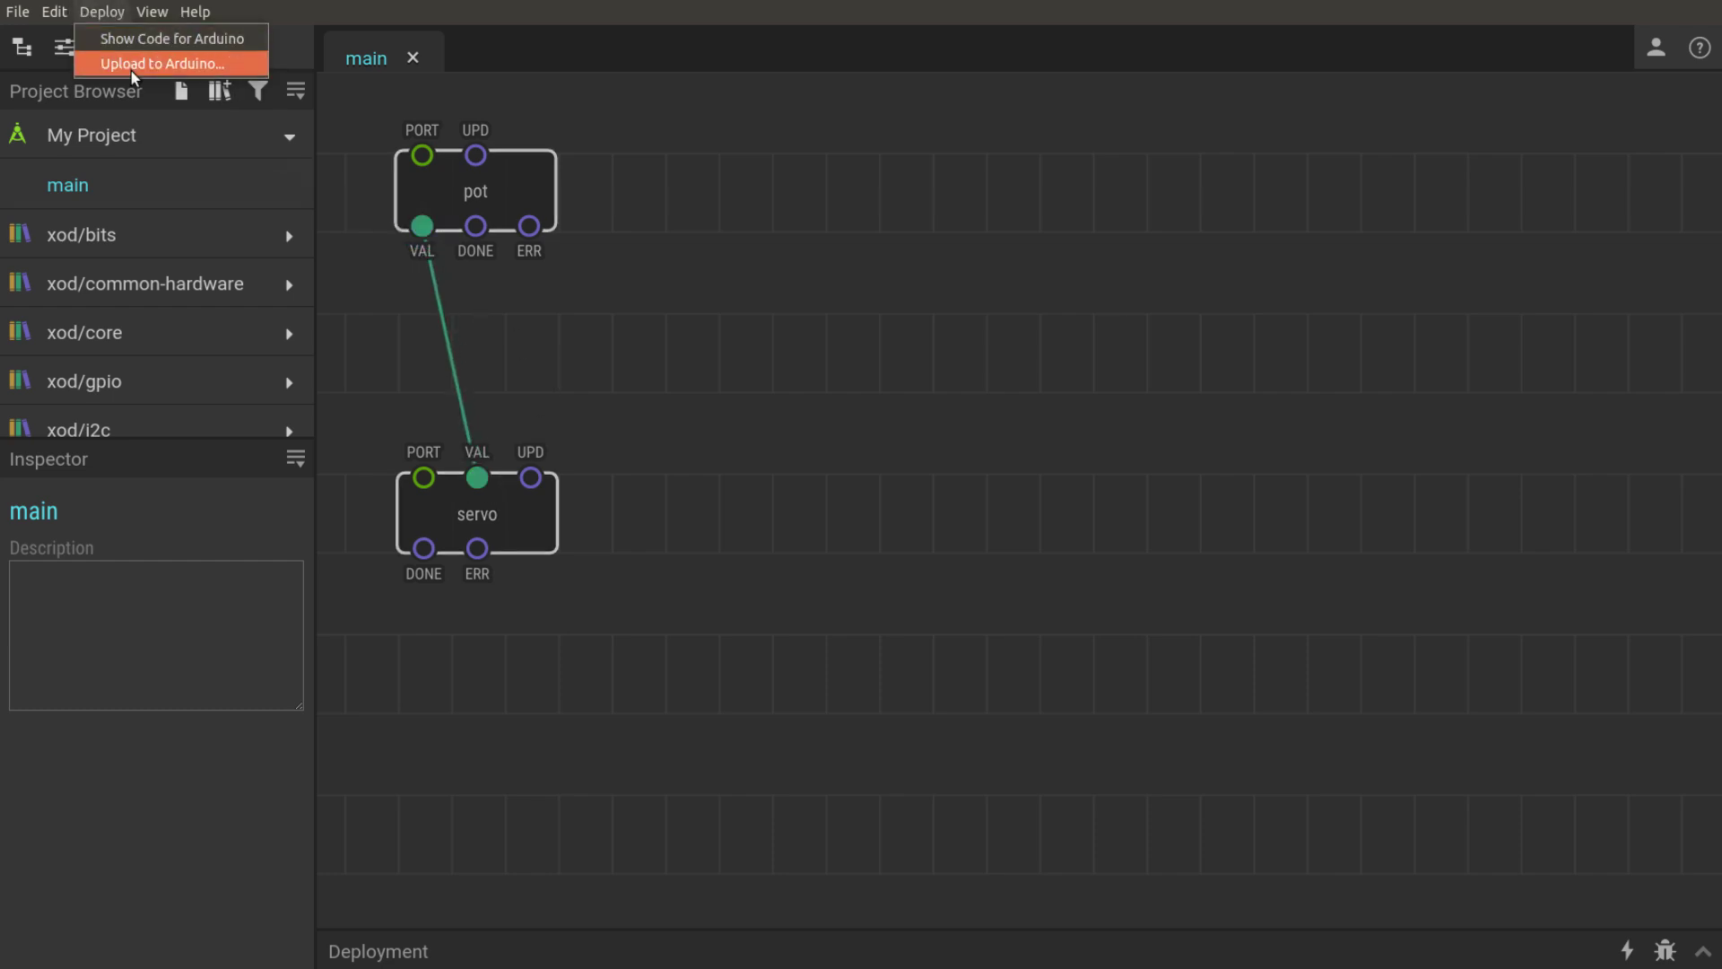
{"action": "left_click", "coordinate": [132, 63]}
{"action": "left_click", "coordinate": [600, 565]}
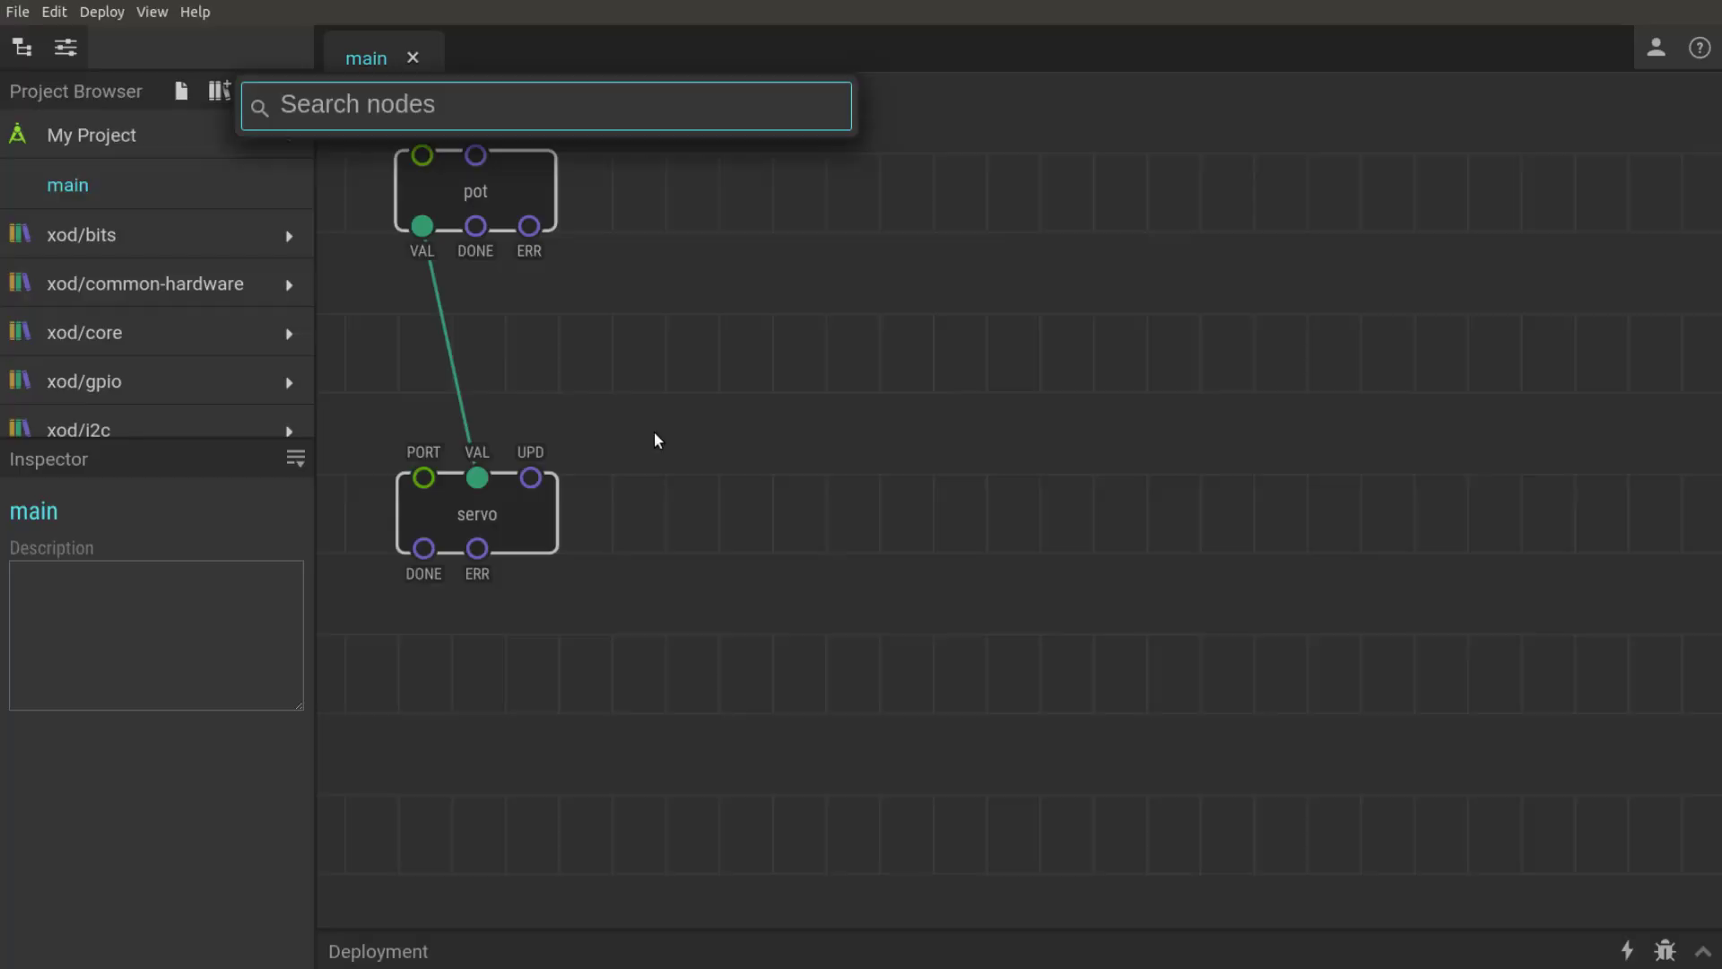
{"action": "type", "text": "map"}
Place a map node beneath the pot node and select it to set its 0–1 to 0.25–0.75 ranges
{"action": "left_click", "coordinate": [590, 196]}
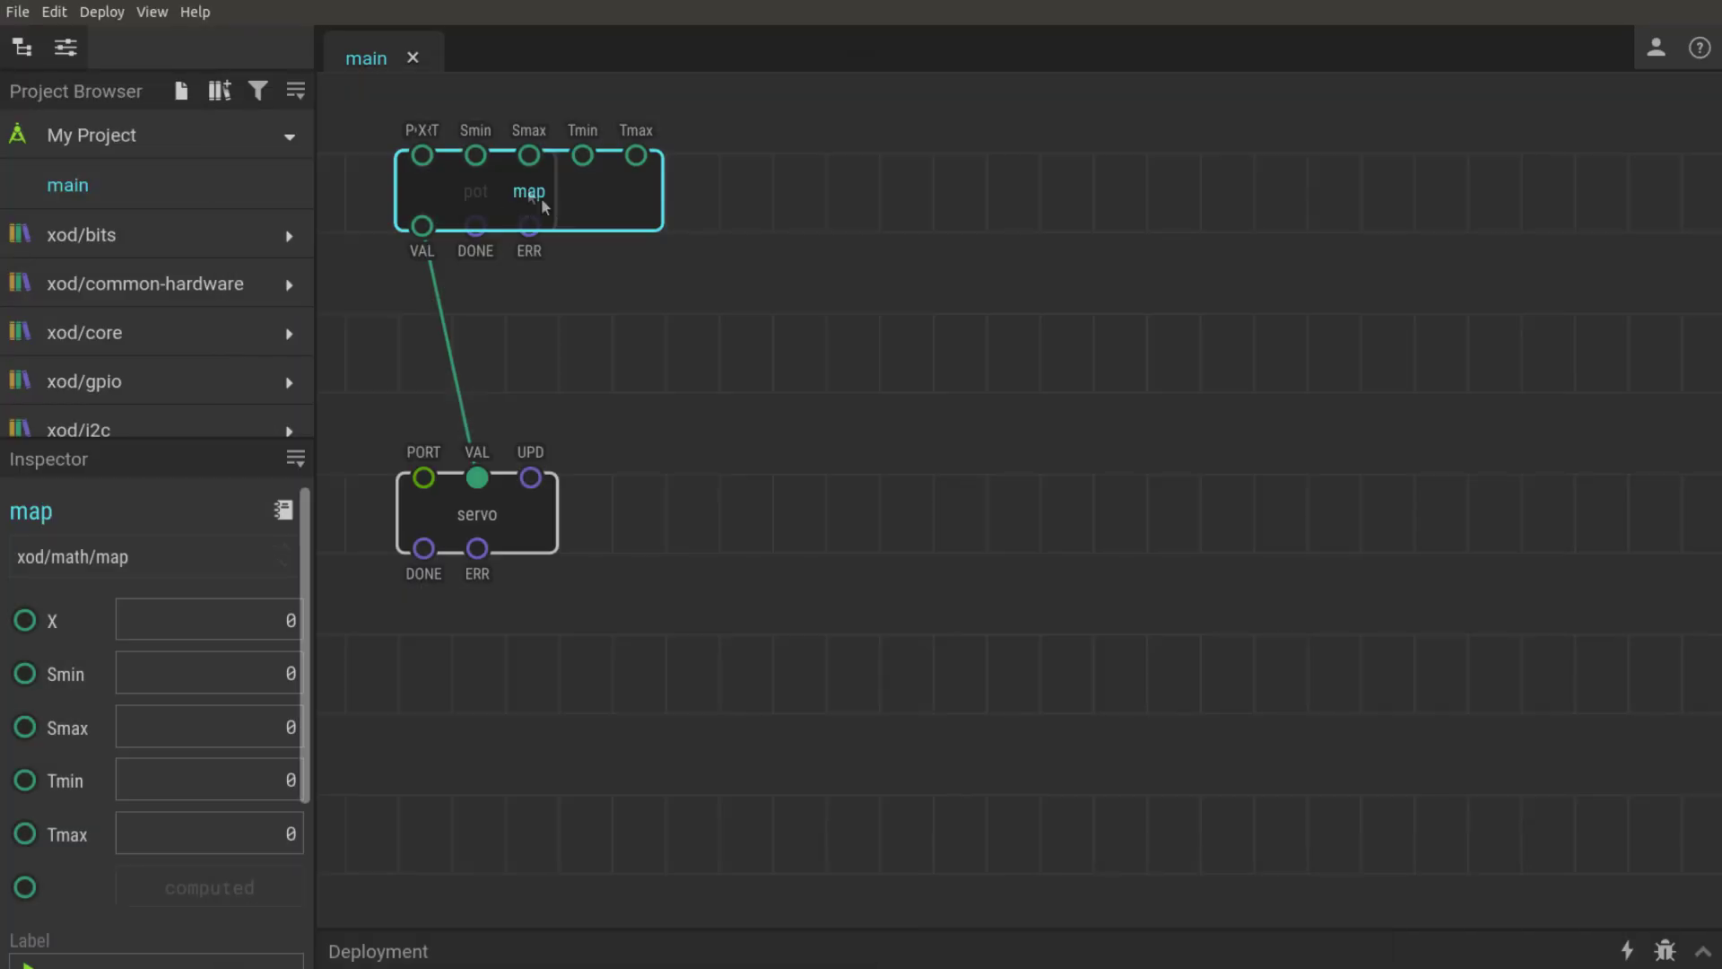
{"action": "left_click_drag", "start_coordinate": [543, 202], "coordinate": [666, 423]}
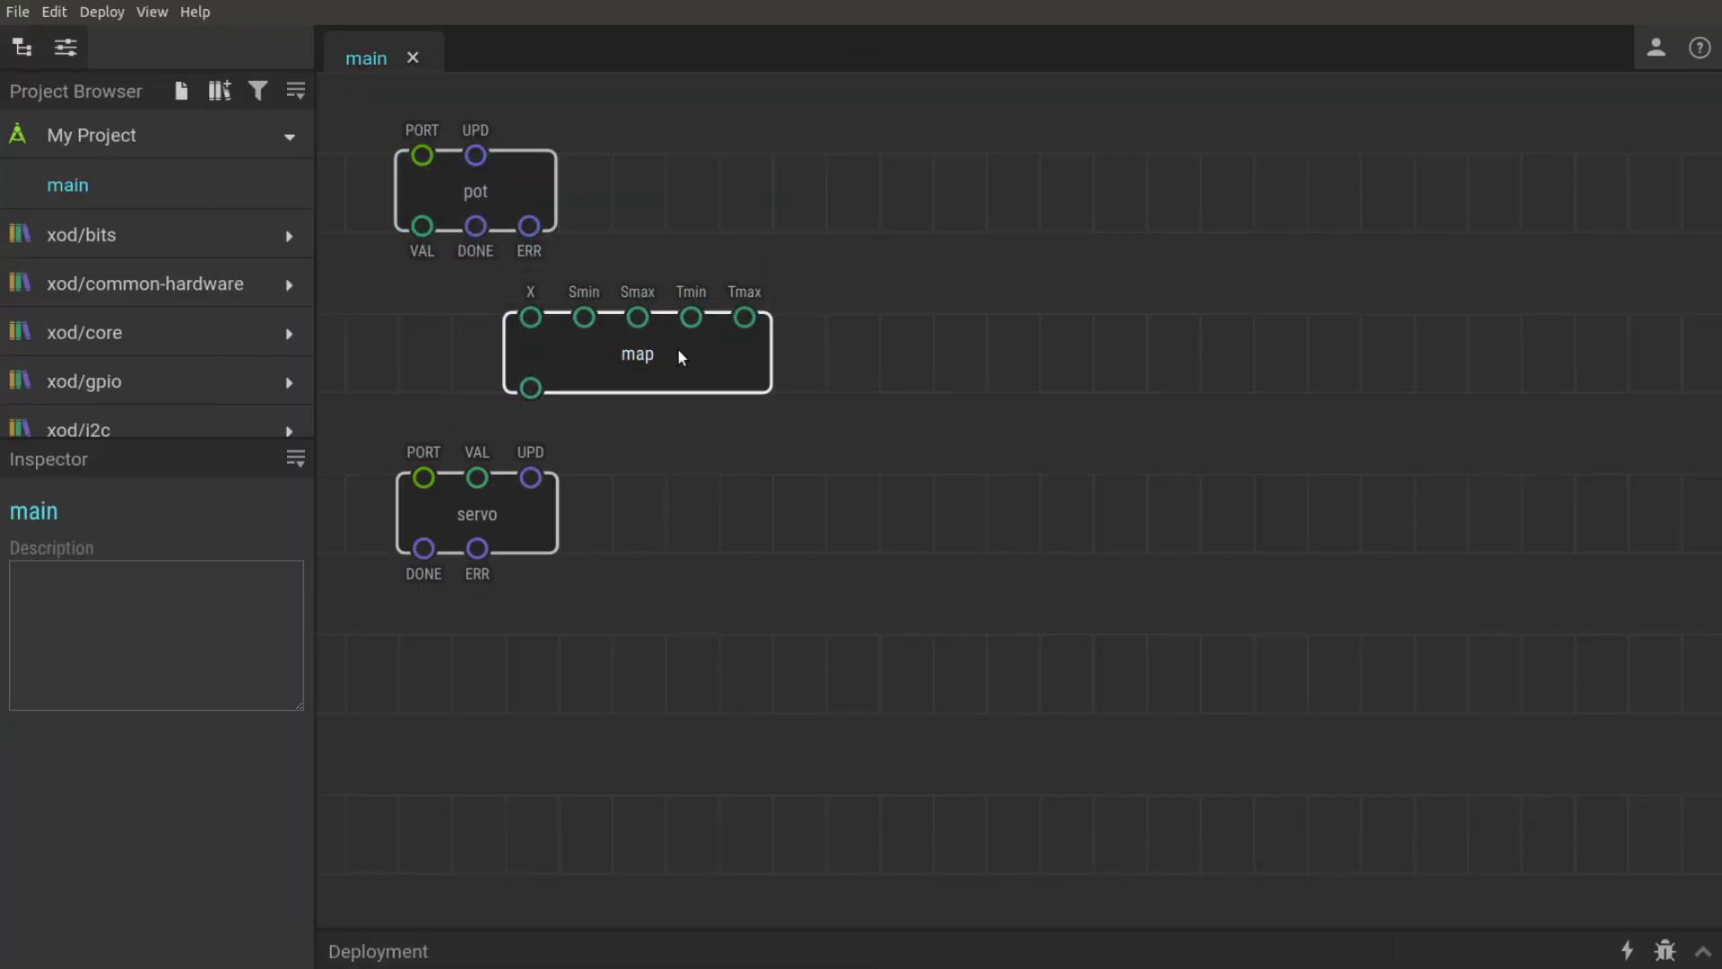
{"action": "left_click_drag", "start_coordinate": [680, 356], "coordinate": [572, 355]}
{"action": "left_click", "coordinate": [391, 293]}
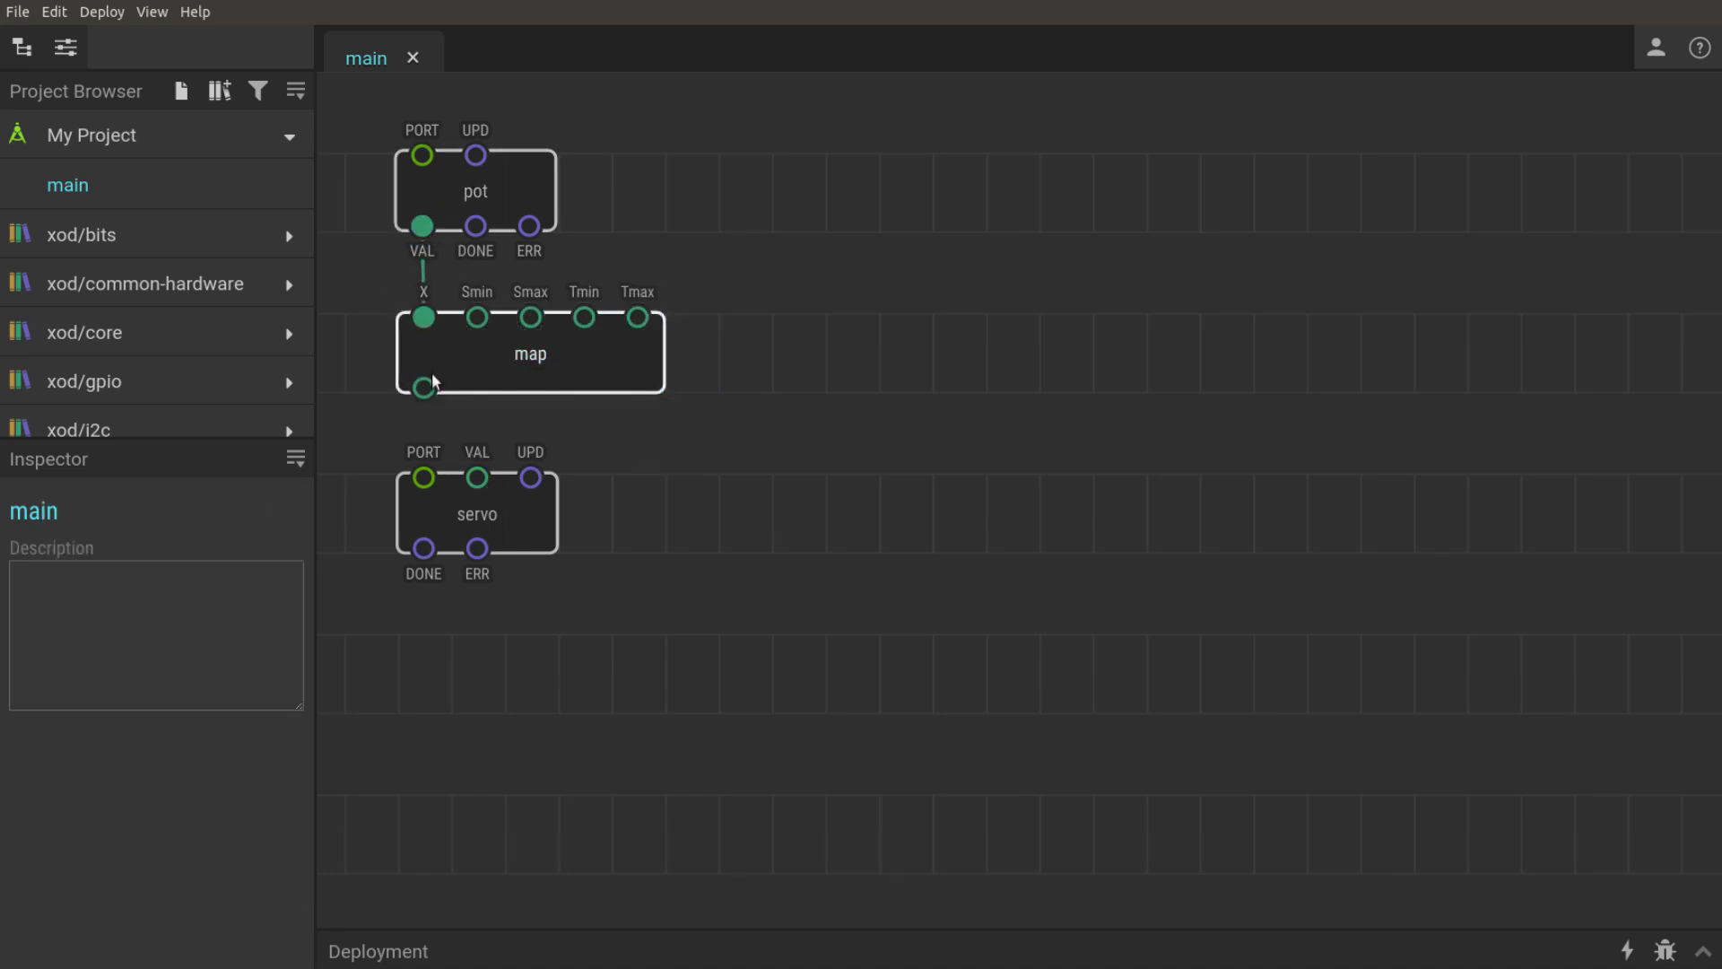
{"action": "left_click", "coordinate": [609, 366]}
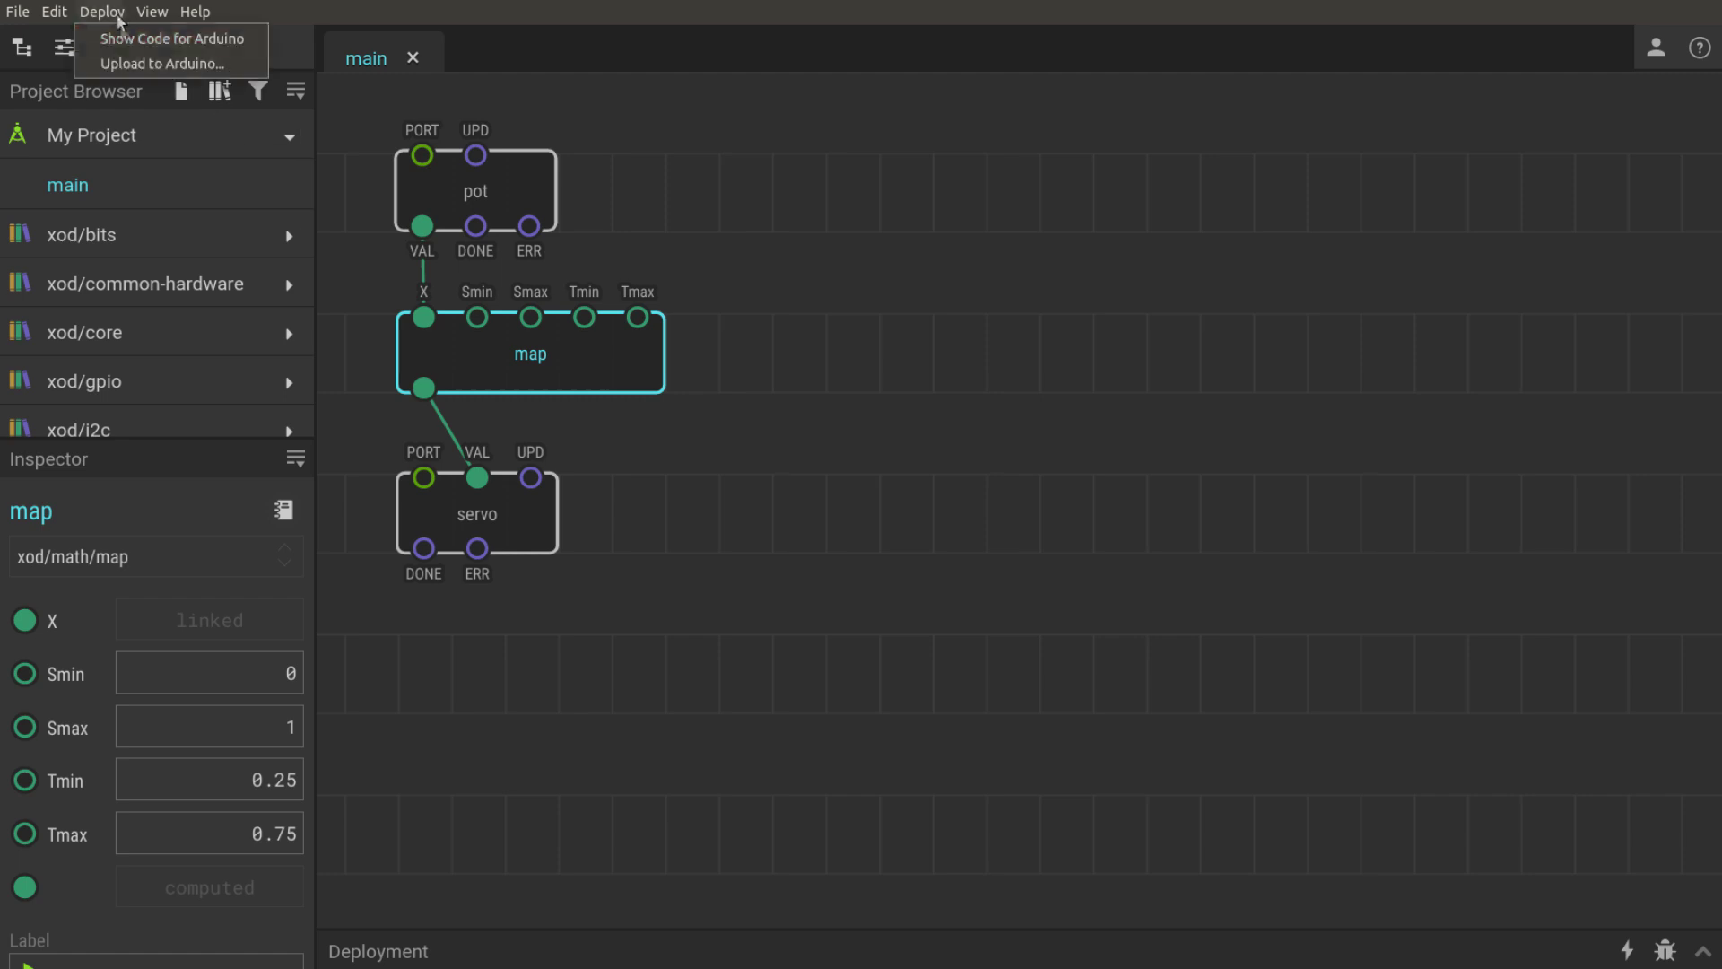
Upload the map-node patch to the Arduino with Ctrl+U and Upload
{"action": "key", "text": "ctrl+u"}
{"action": "left_click", "coordinate": [588, 565]}
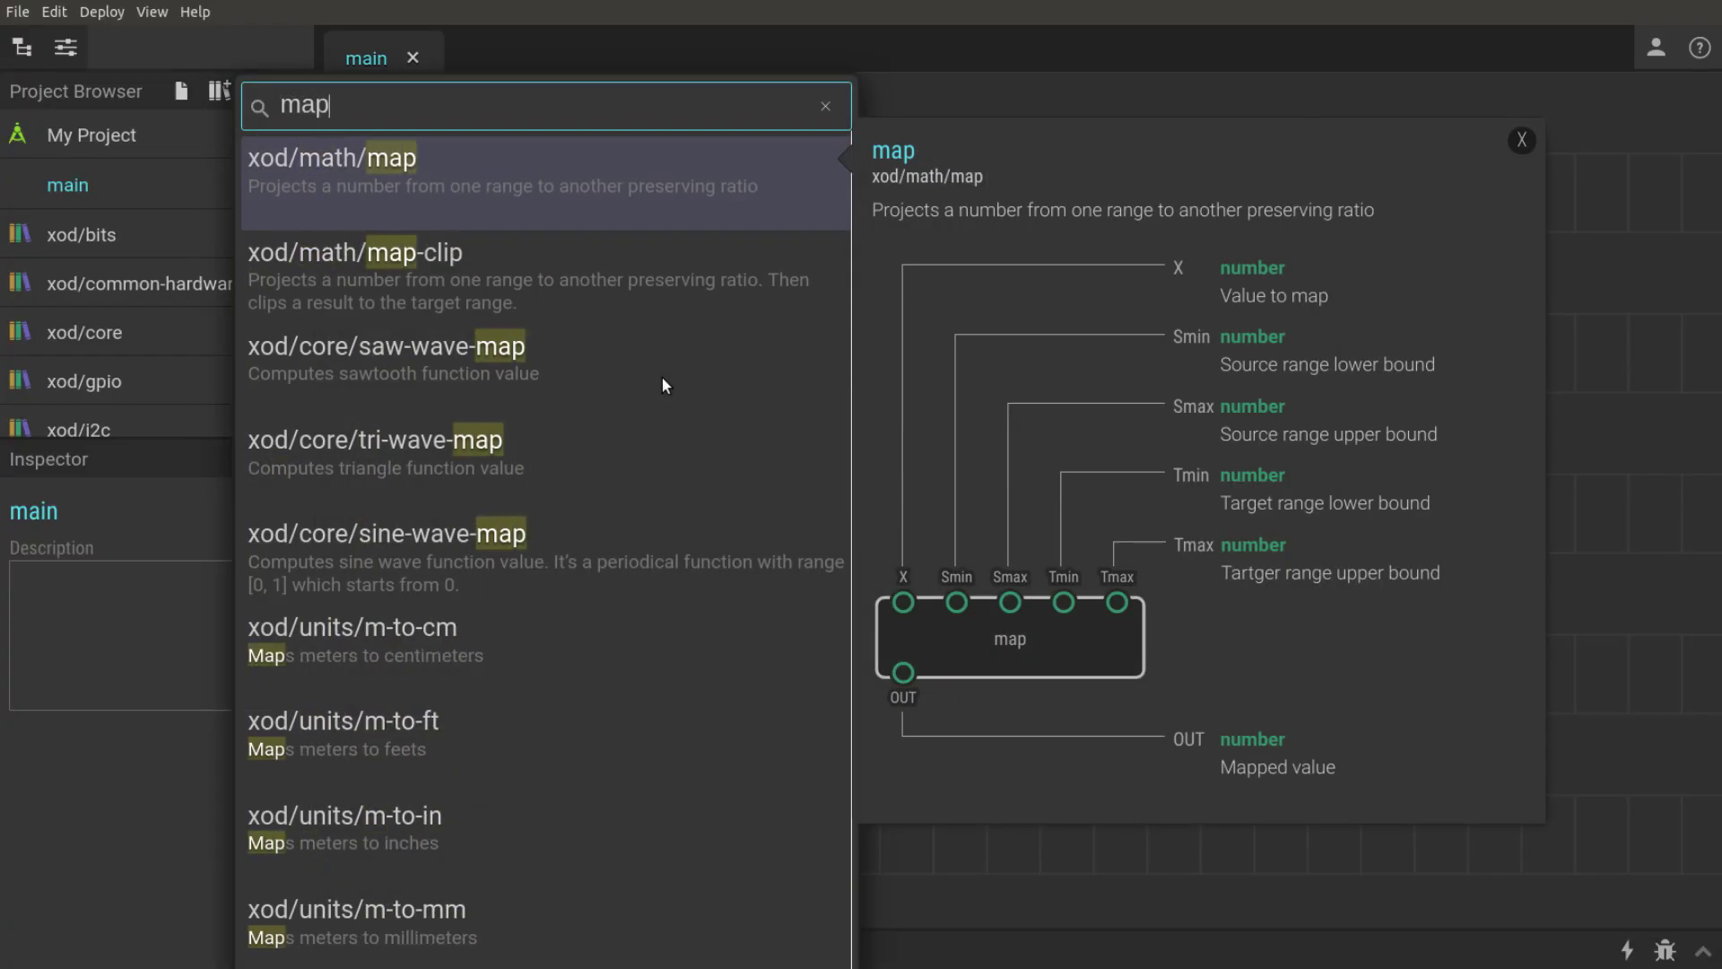
Place a map node below analog-sensor, delete the direct sensor-to-servo link, and select the map node
{"action": "left_click", "coordinate": [633, 154]}
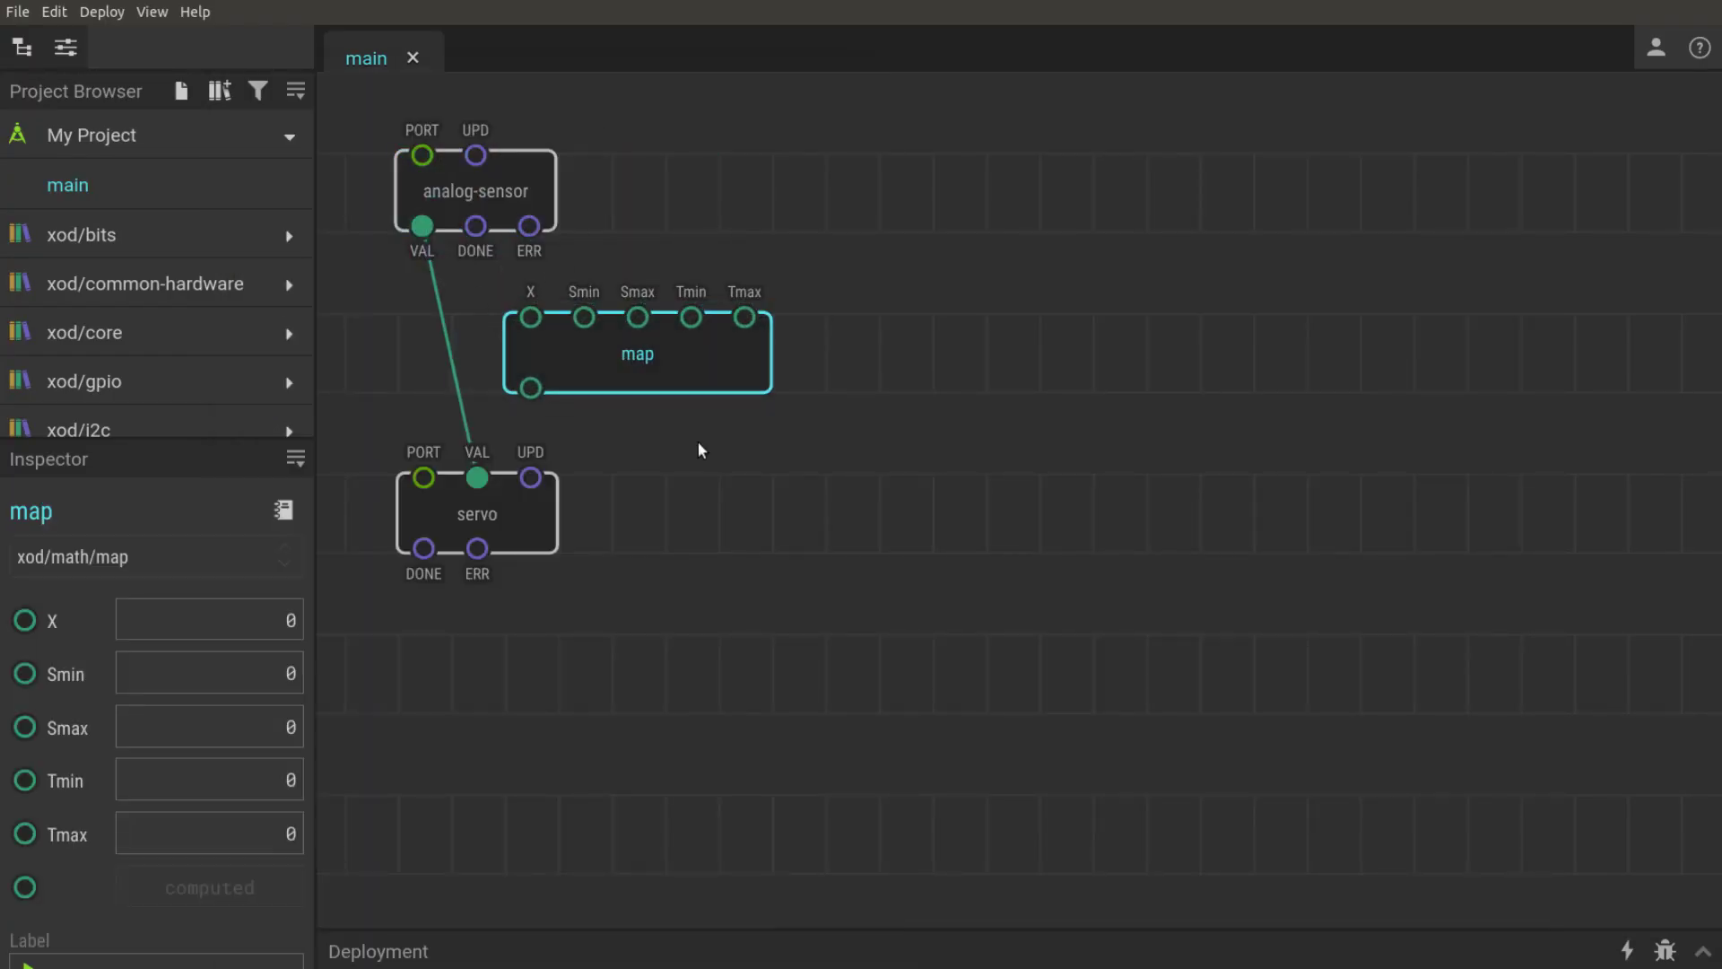
{"action": "key", "text": "Delete"}
{"action": "left_click_drag", "start_coordinate": [585, 357], "coordinate": [478, 356]}
{"action": "left_click", "coordinate": [371, 272]}
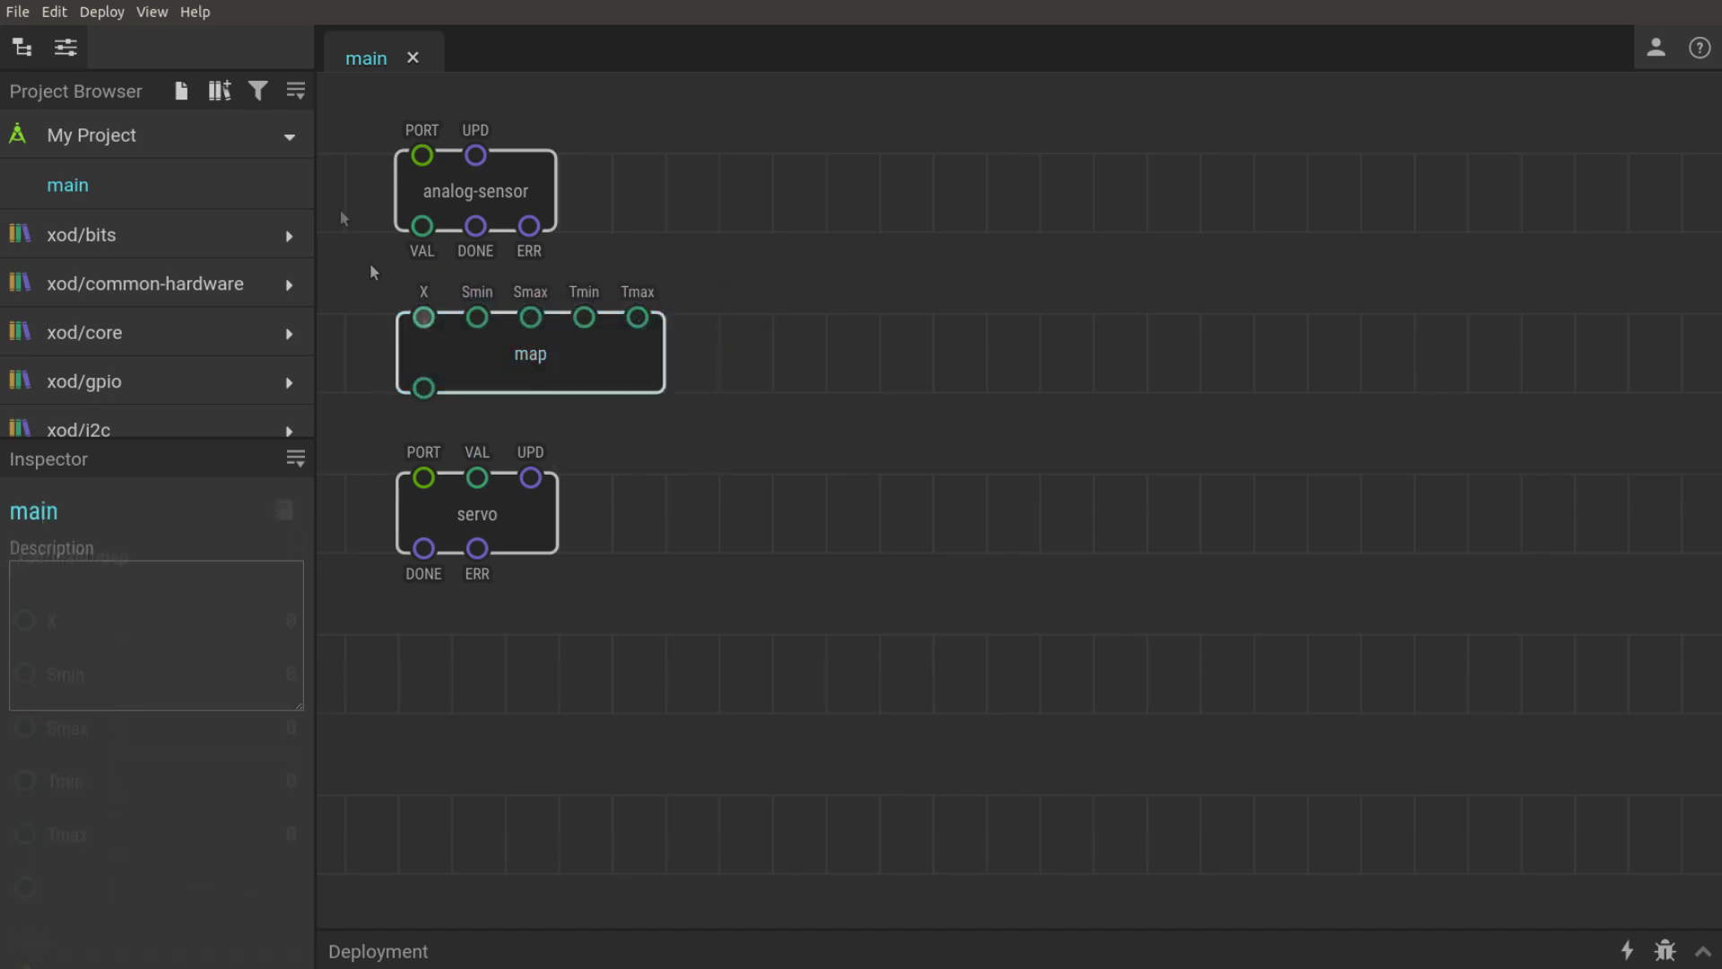
{"action": "left_click", "coordinate": [567, 352]}
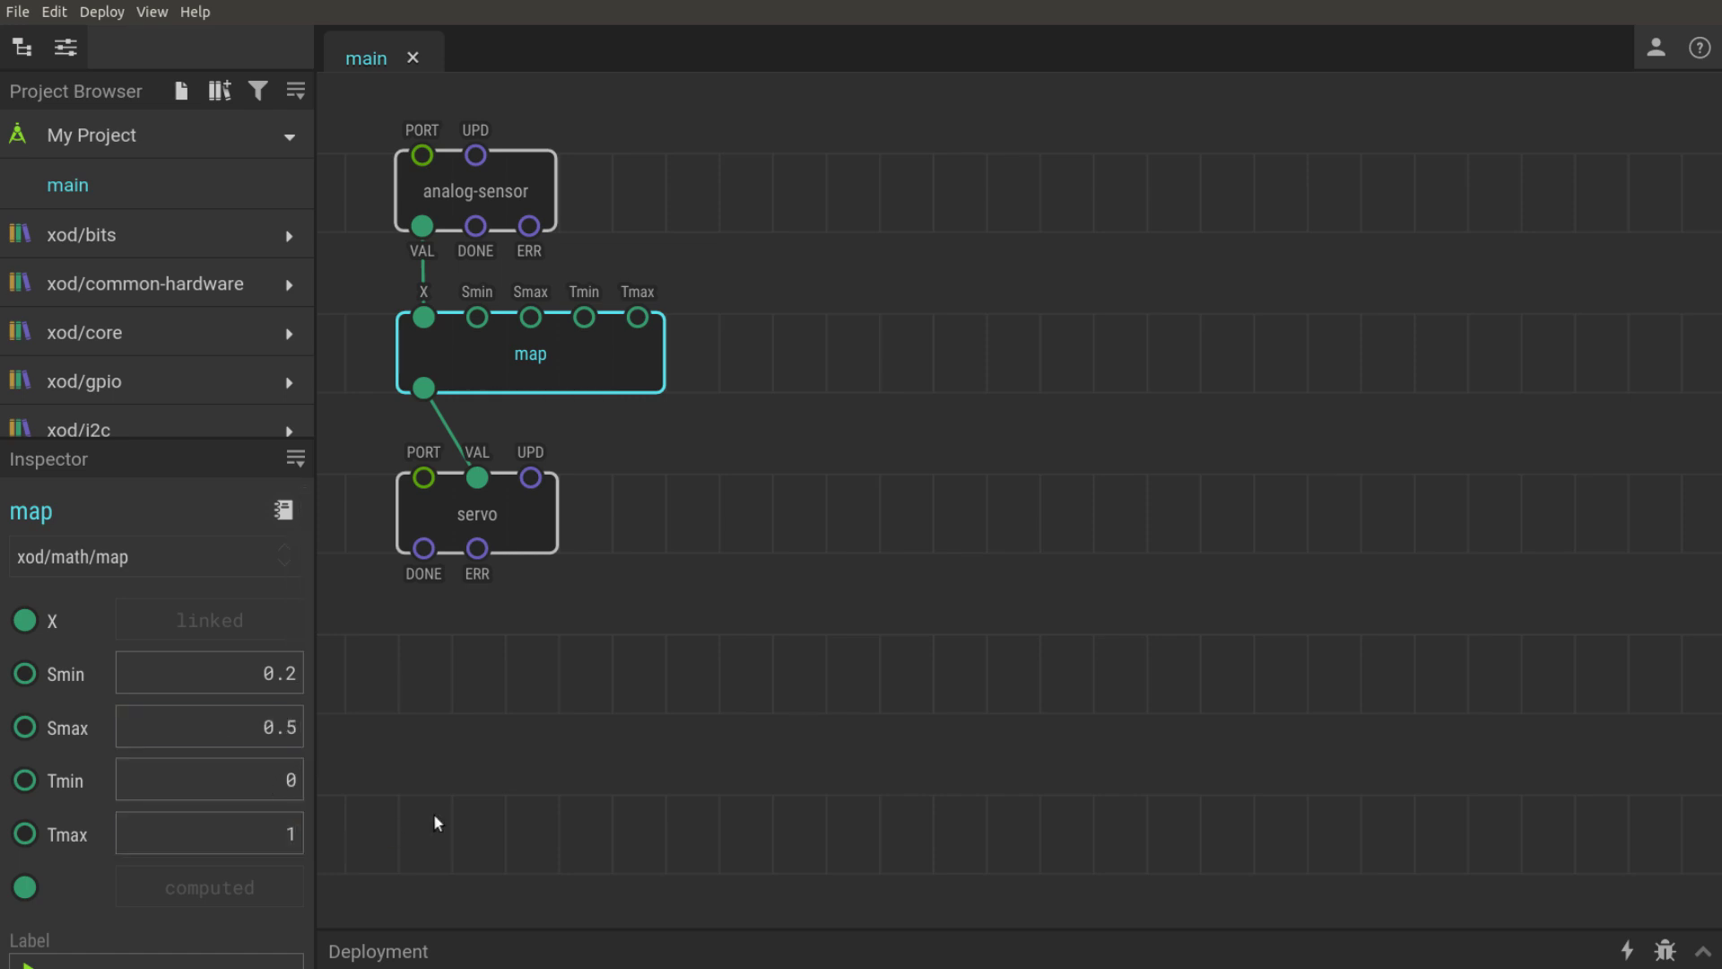
Upload the analog-sensor, map and servo patch to the Arduino Uno from the Deploy menu
{"action": "left_click", "coordinate": [156, 67]}
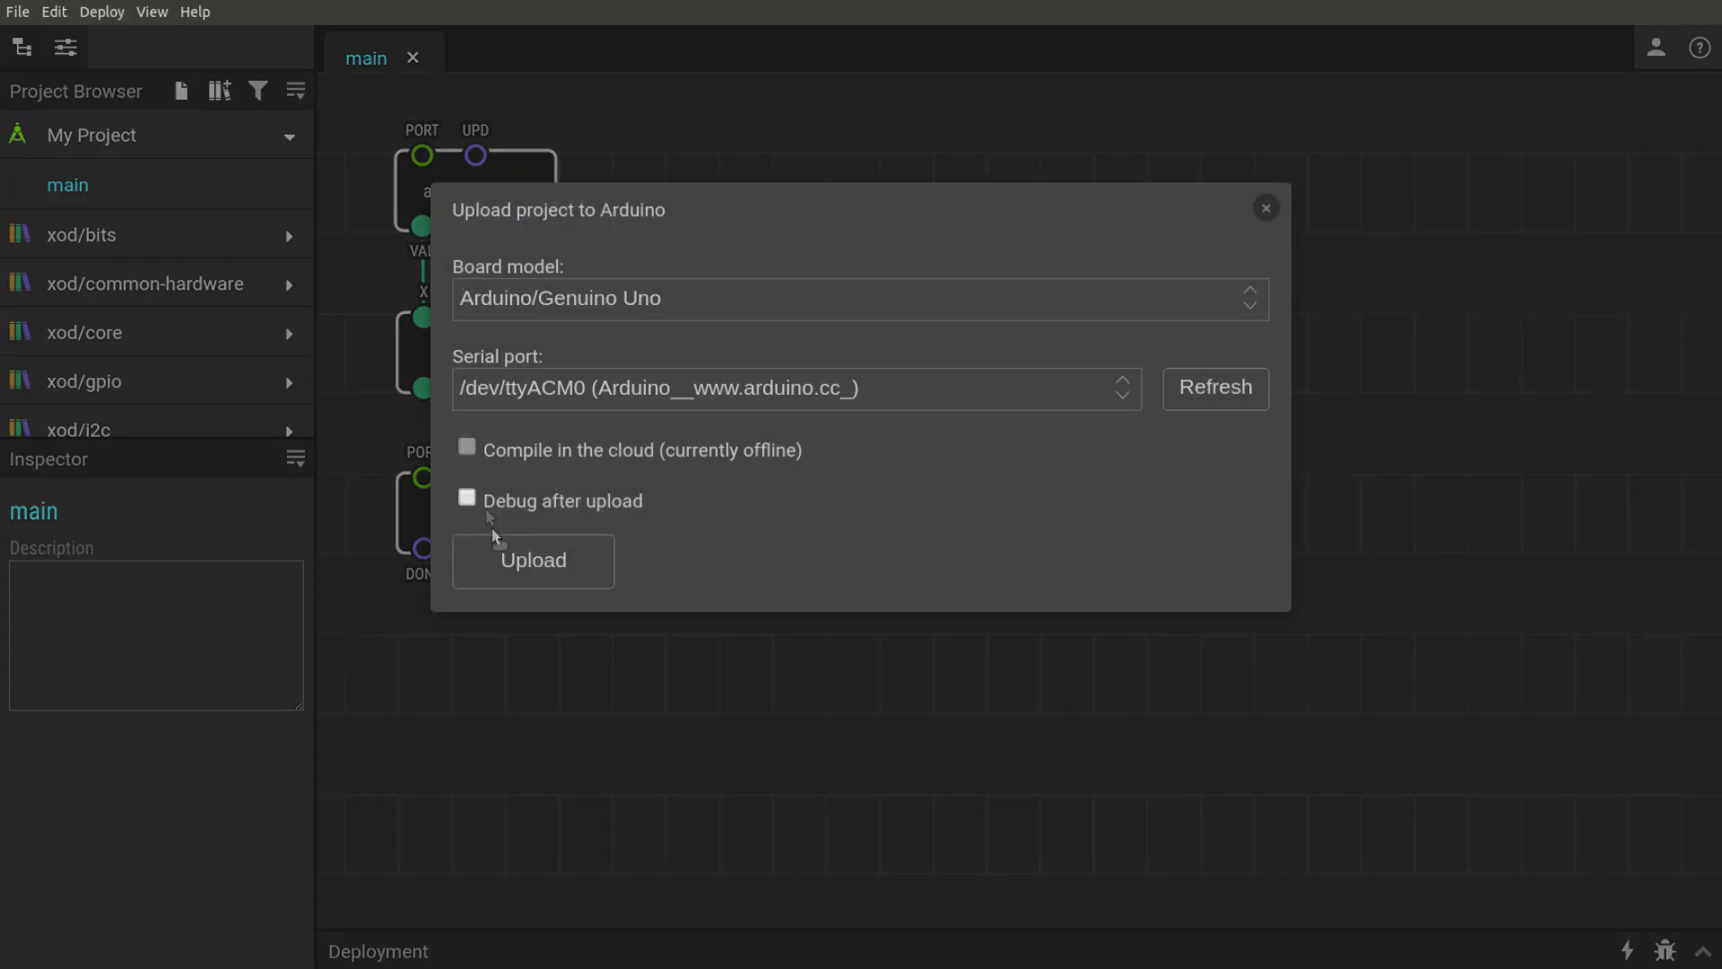
{"action": "left_click", "coordinate": [512, 550]}
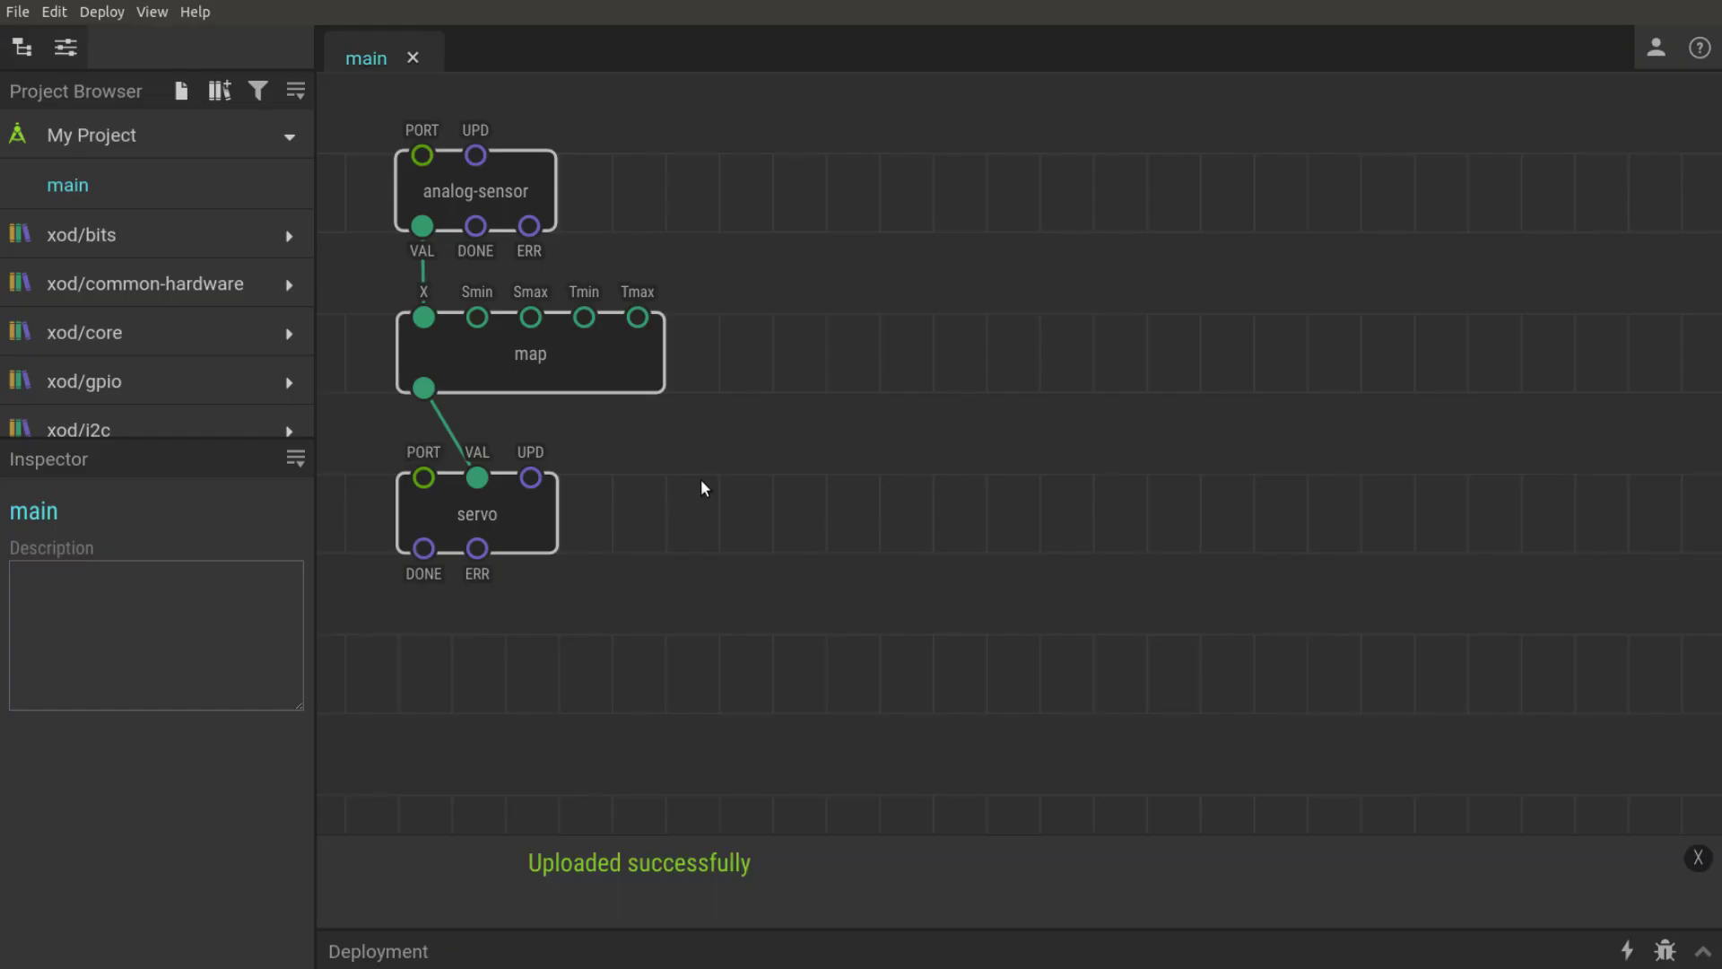